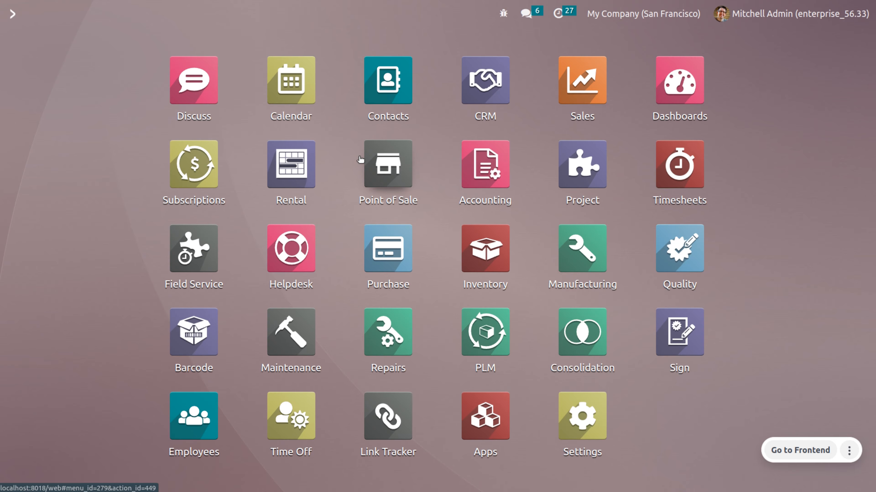
# Open the Timesheets app's settings and review the Time Off option with its project and task.
pyautogui.write('/ti')
pyautogui.press('Return')
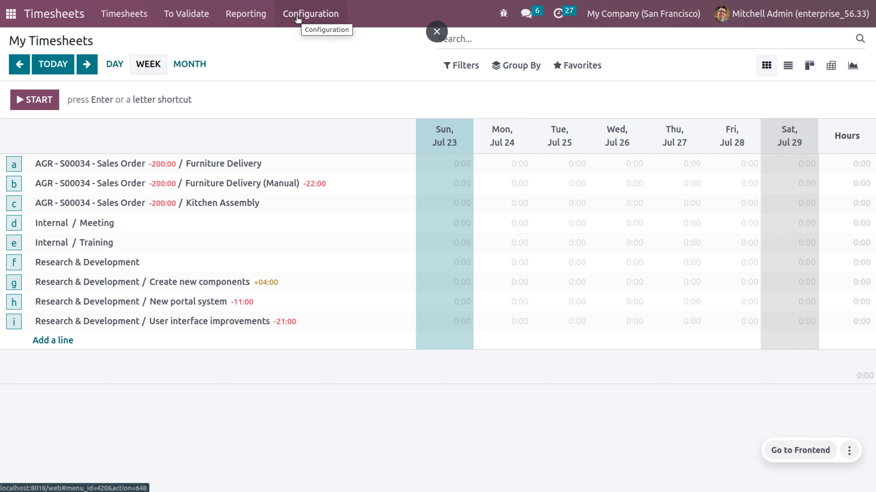
pyautogui.scroll(-3, 315, 289)
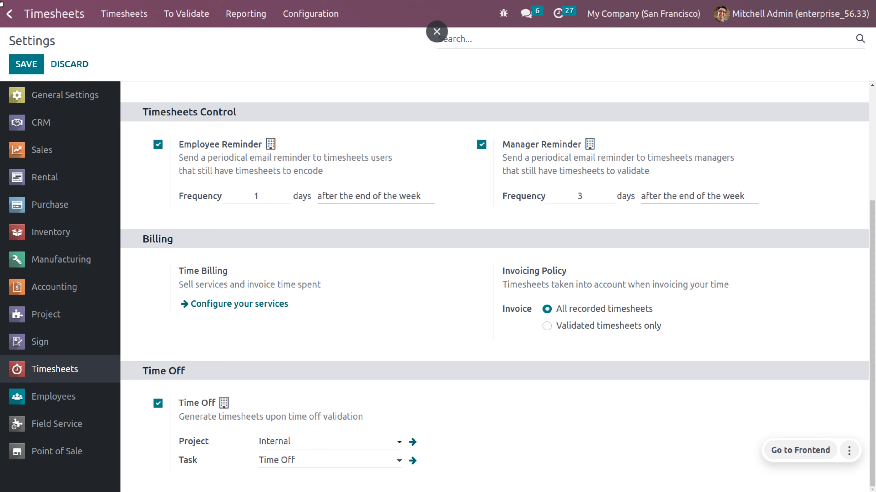
# Leave the Timesheets settings and switch to the Time Off app.
pyautogui.click(2, 4)
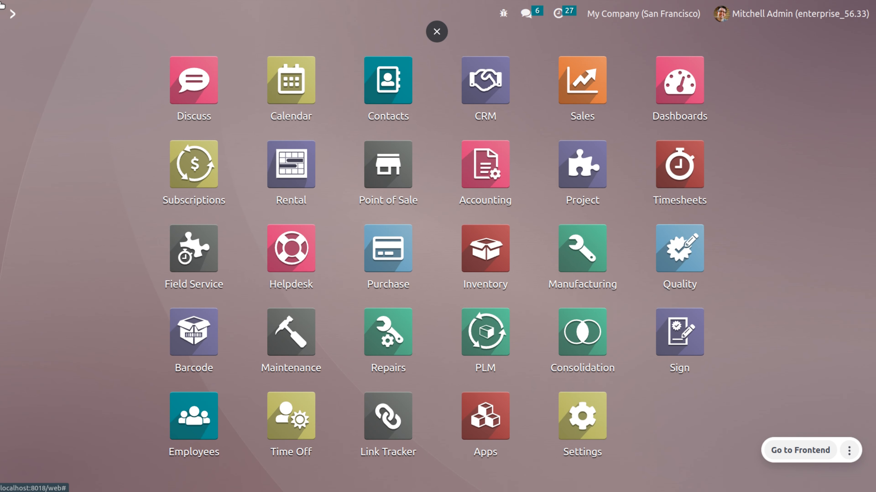
pyautogui.write('tim')
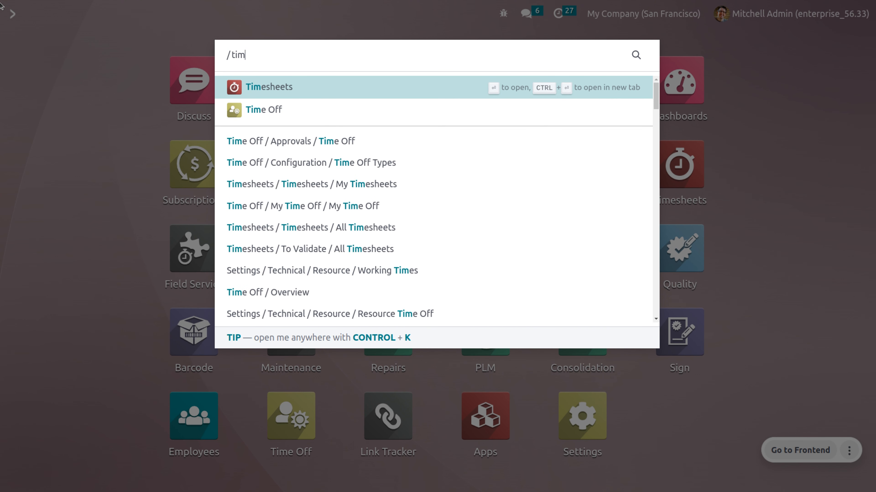
pyautogui.press('Down')
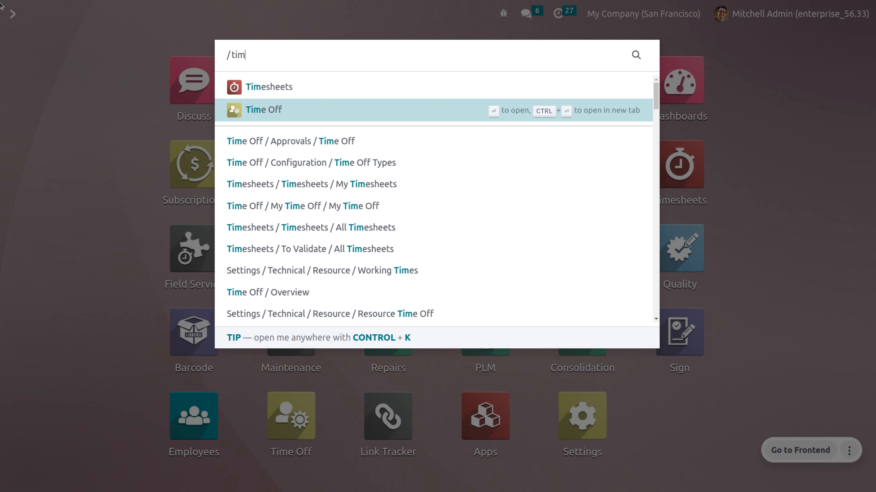
pyautogui.press('Return')
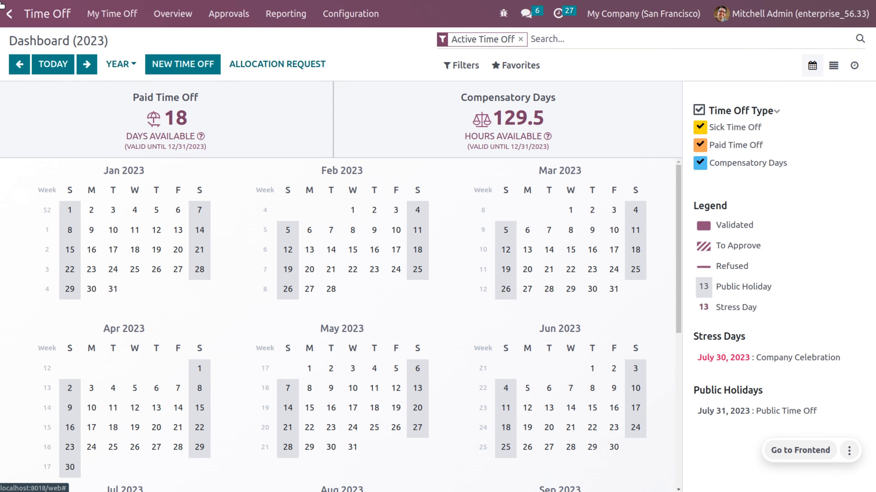
# Open the Paid Time Off type from the configured time off types and review its approval, allocation and timesheet settings.
pyautogui.click(364, 25)
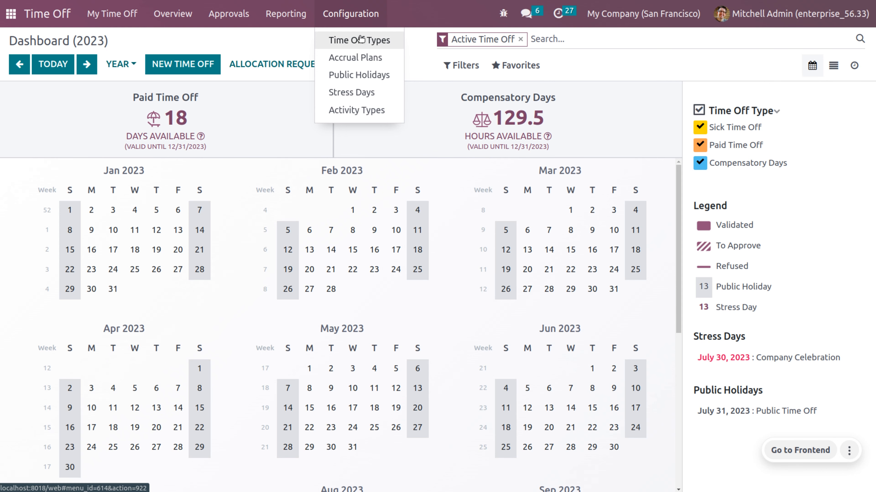
pyautogui.click(360, 41)
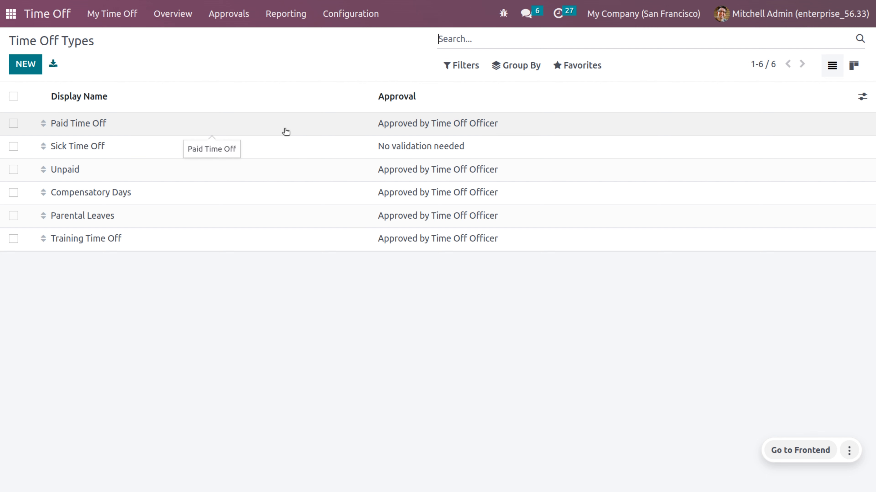
pyautogui.click(286, 131)
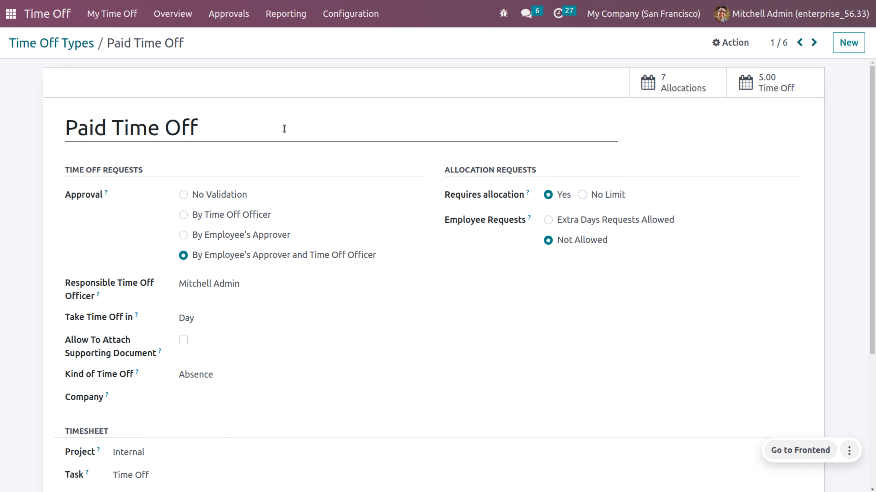
pyautogui.scroll(-5, 284, 128)
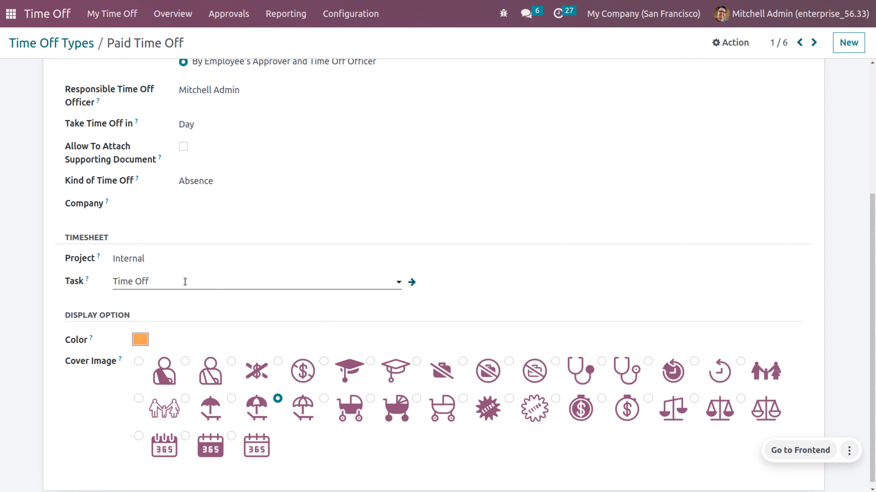
pyautogui.scroll(5, 185, 281)
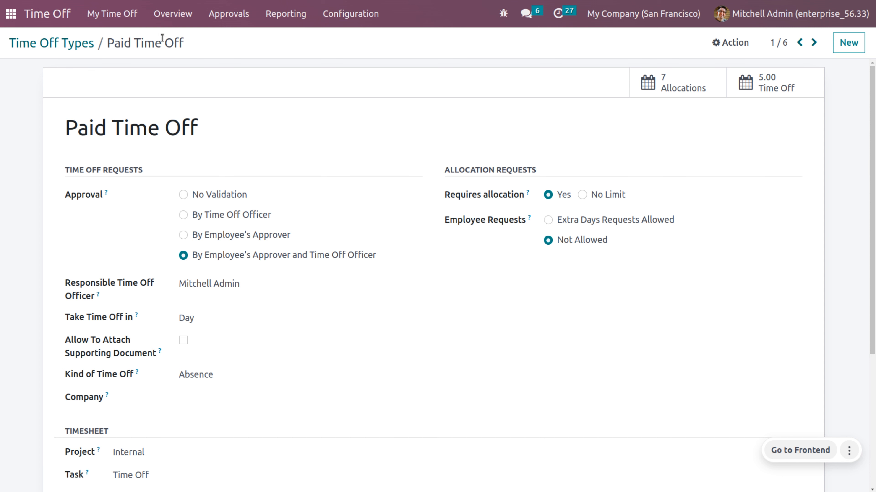
# Create a new Paid Time Off request in My Time Off for 08/01/2023 to 08/04/2023.
pyautogui.click(138, 25)
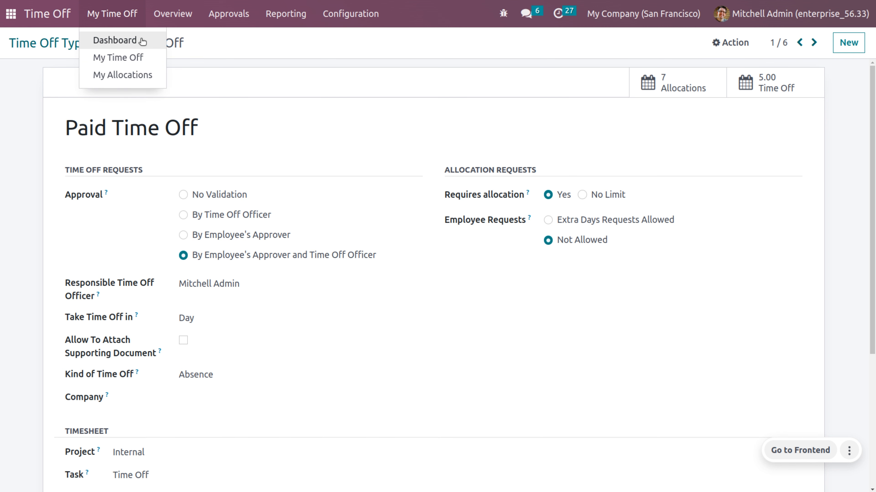
pyautogui.click(140, 55)
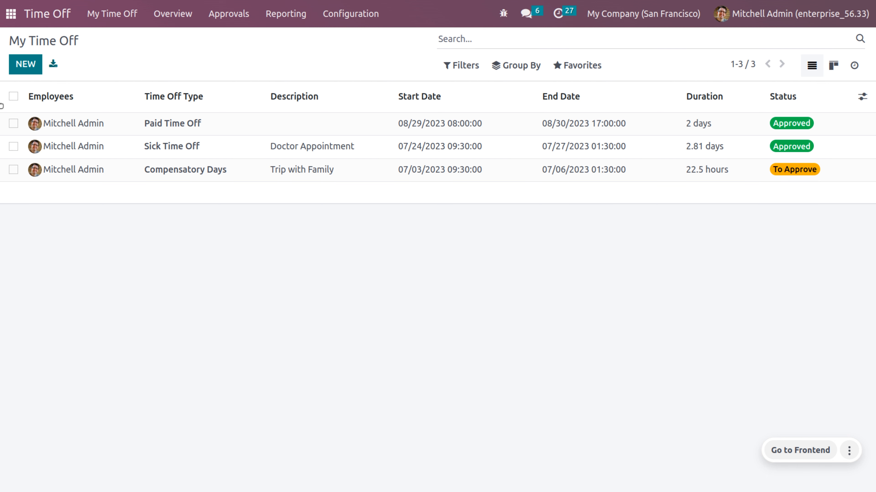
pyautogui.click(34, 69)
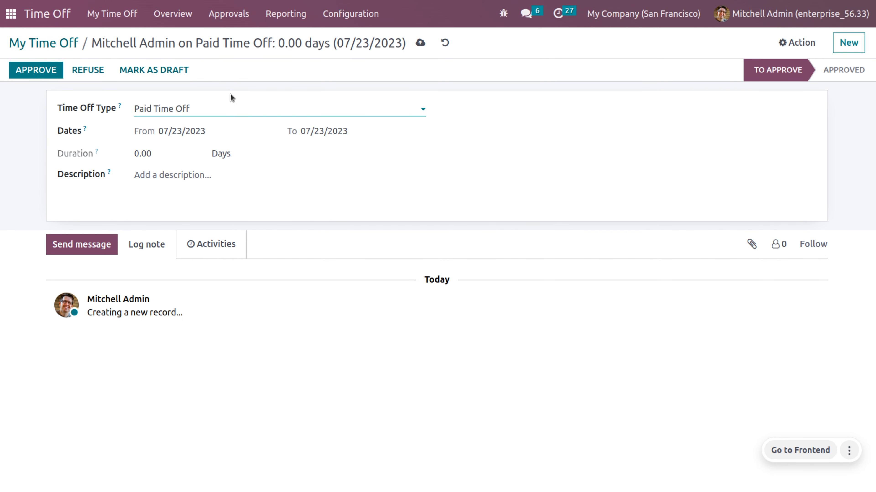
pyautogui.click(199, 131)
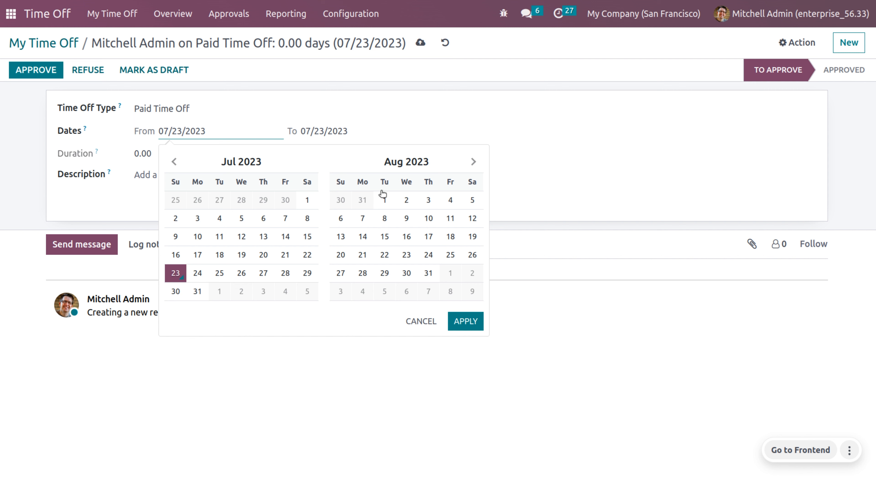
pyautogui.click(386, 203)
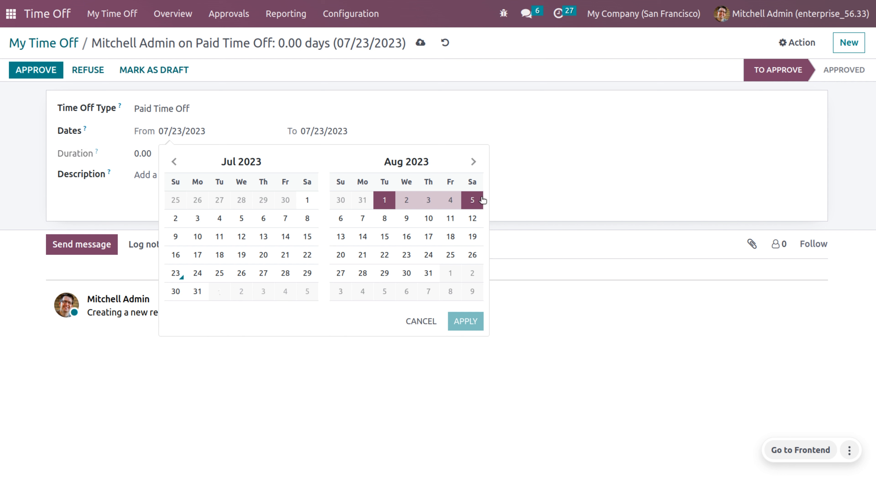
pyautogui.click(452, 200)
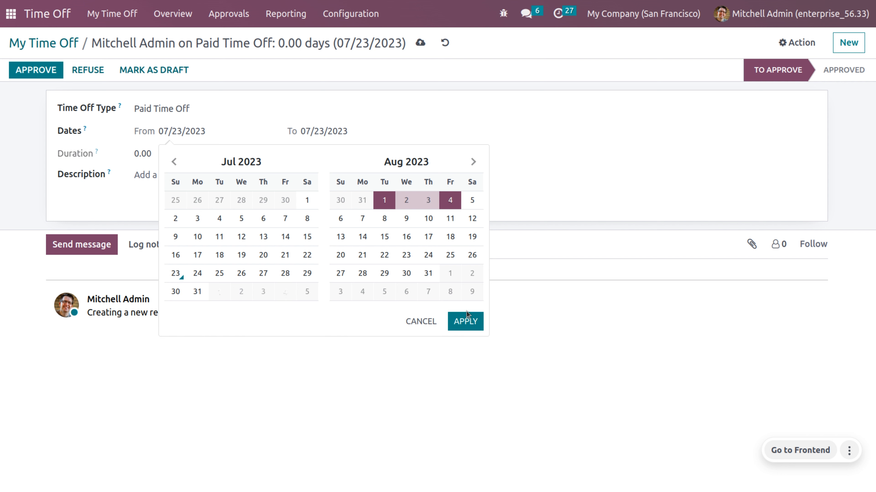
pyautogui.click(466, 325)
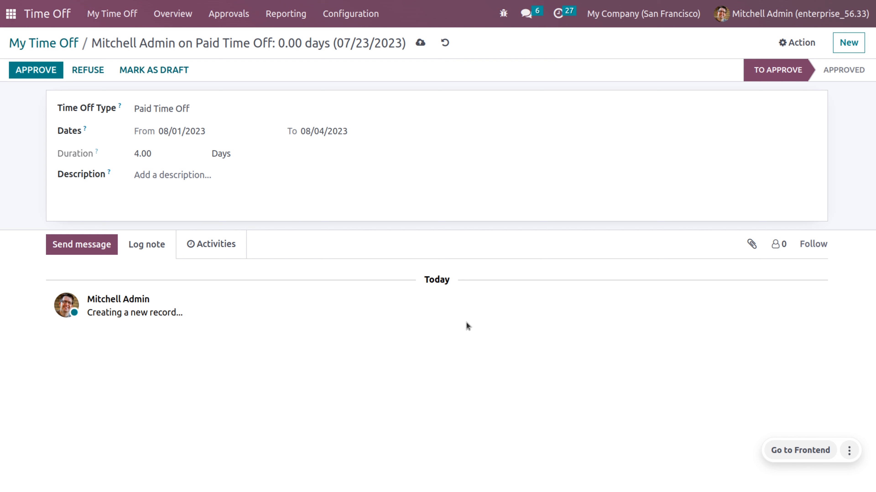
# Save the Paid Time Off request and give it both the first approval and the final validation.
pyautogui.click(420, 43)
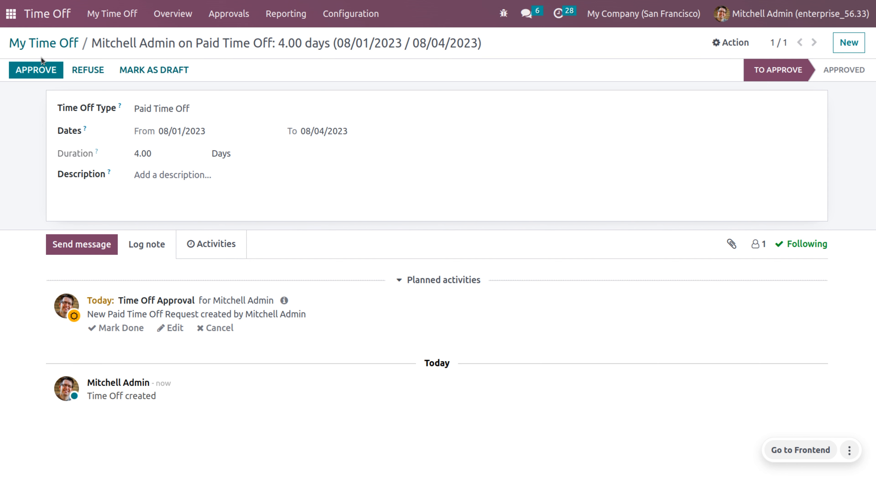
pyautogui.click(36, 70)
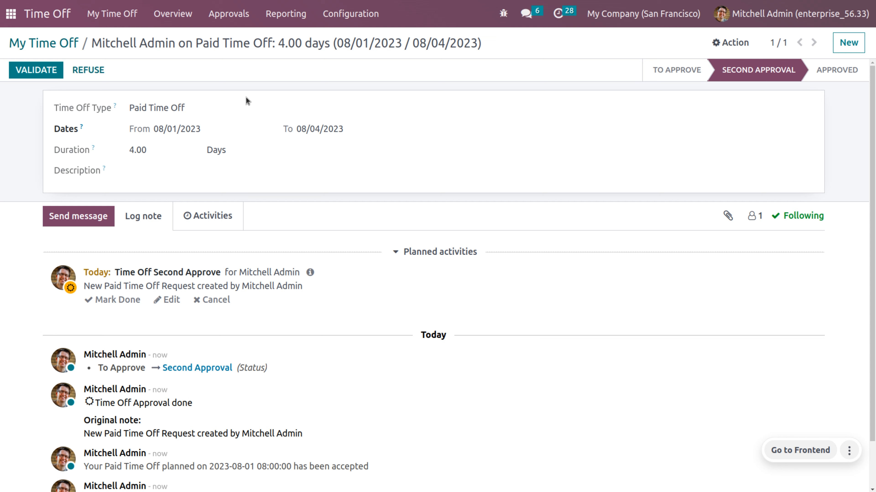
pyautogui.click(45, 70)
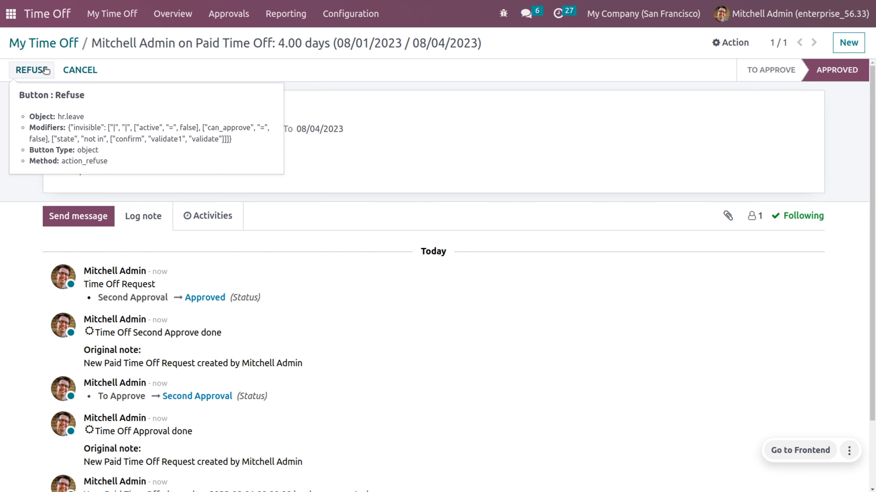
# Switch to the Timesheets app and display My Timesheets by month for August 2023.
pyautogui.click(9, 14)
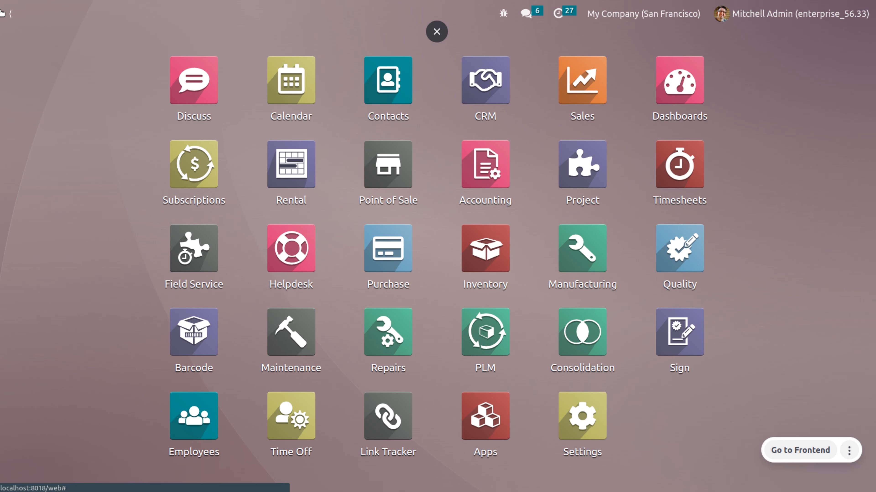
pyautogui.write('time')
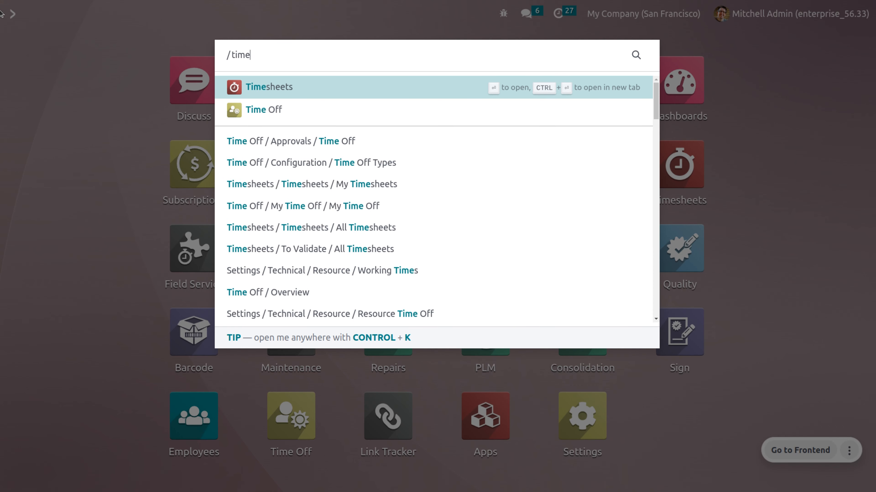
pyautogui.press('Return')
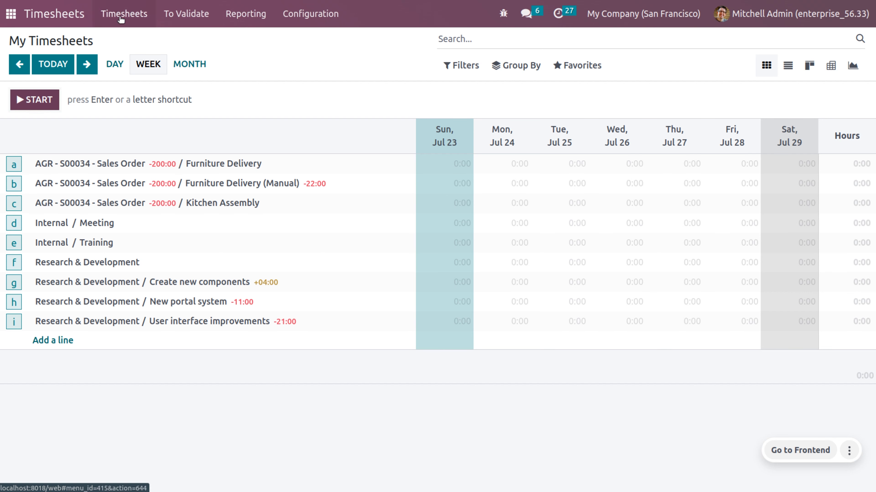
pyautogui.click(185, 72)
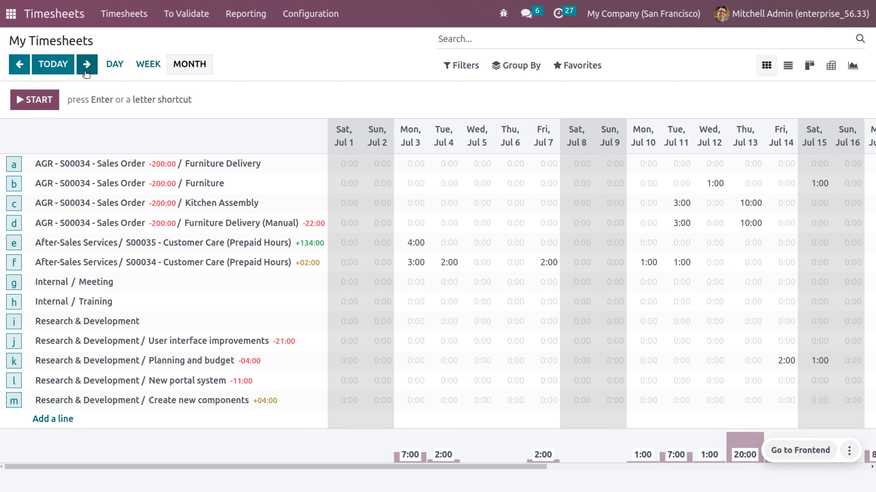
pyautogui.click(86, 65)
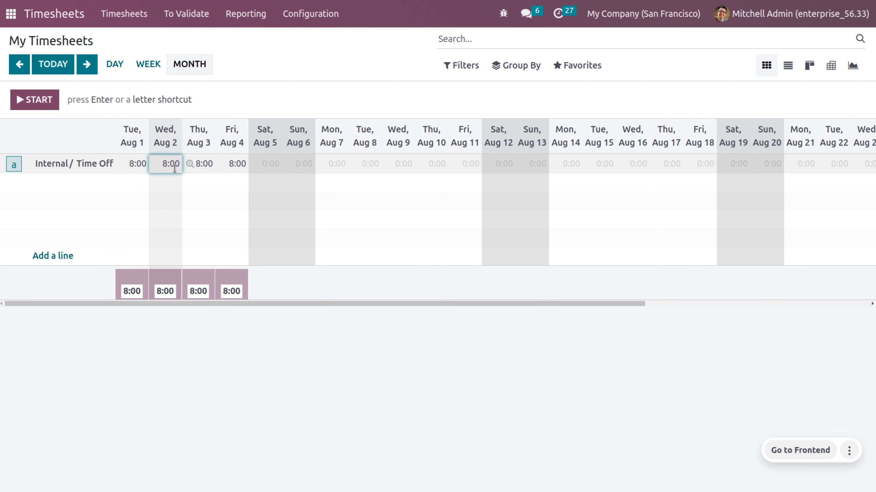
# Open the details of the Internal / Time Off timesheet entry for Aug 1 and inspect its line without changing it.
pyautogui.click(123, 164)
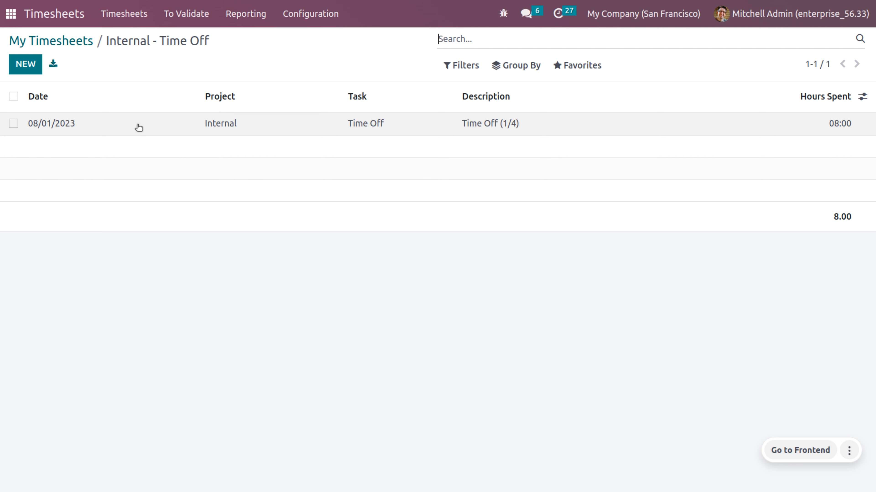
pyautogui.click(138, 128)
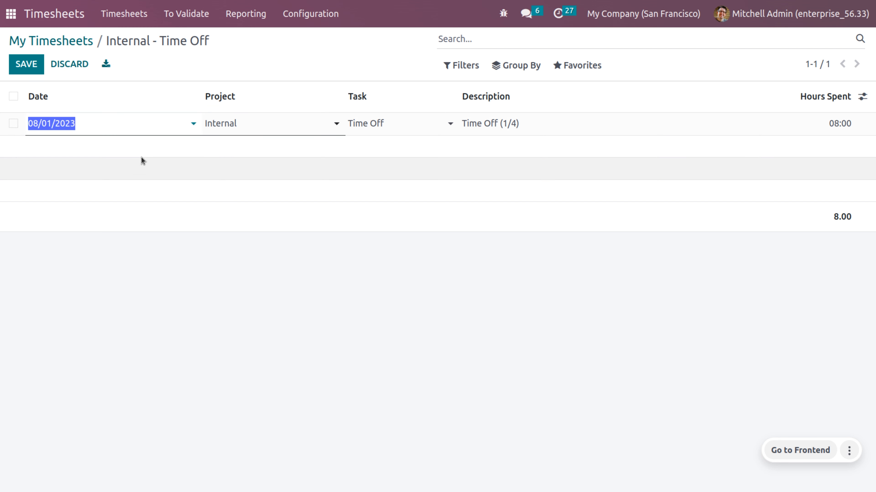
pyautogui.click(111, 146)
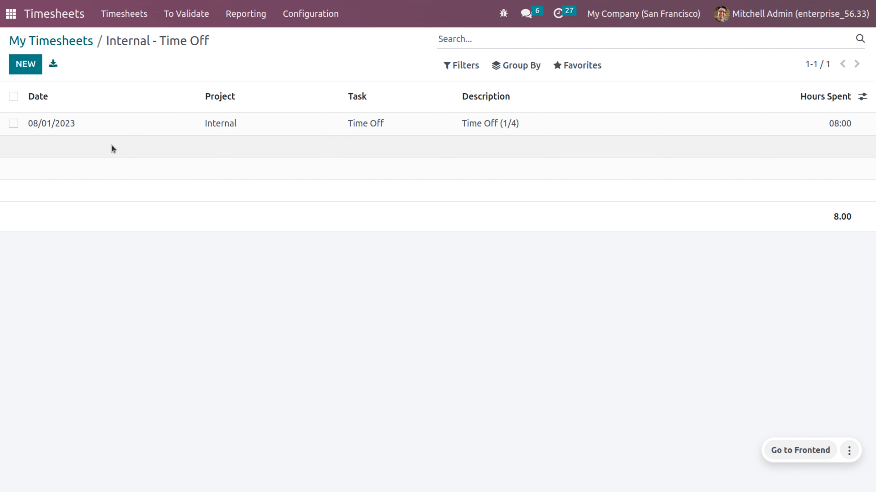